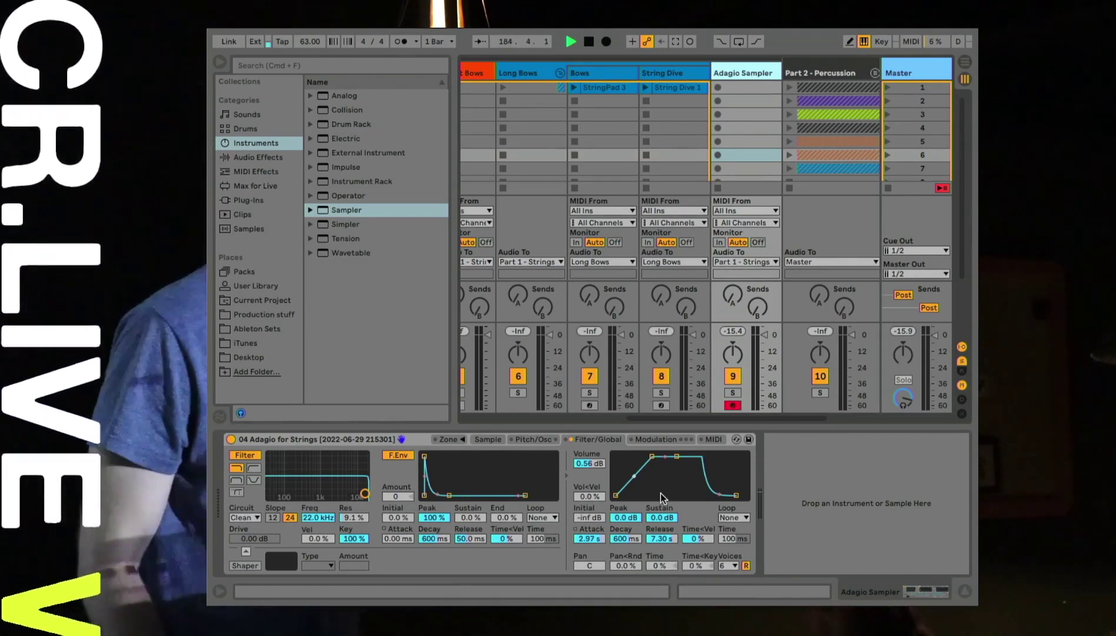
Search the browser for "cello" and list the matches under All results and Samples
scroll(471, 162, left, 2)
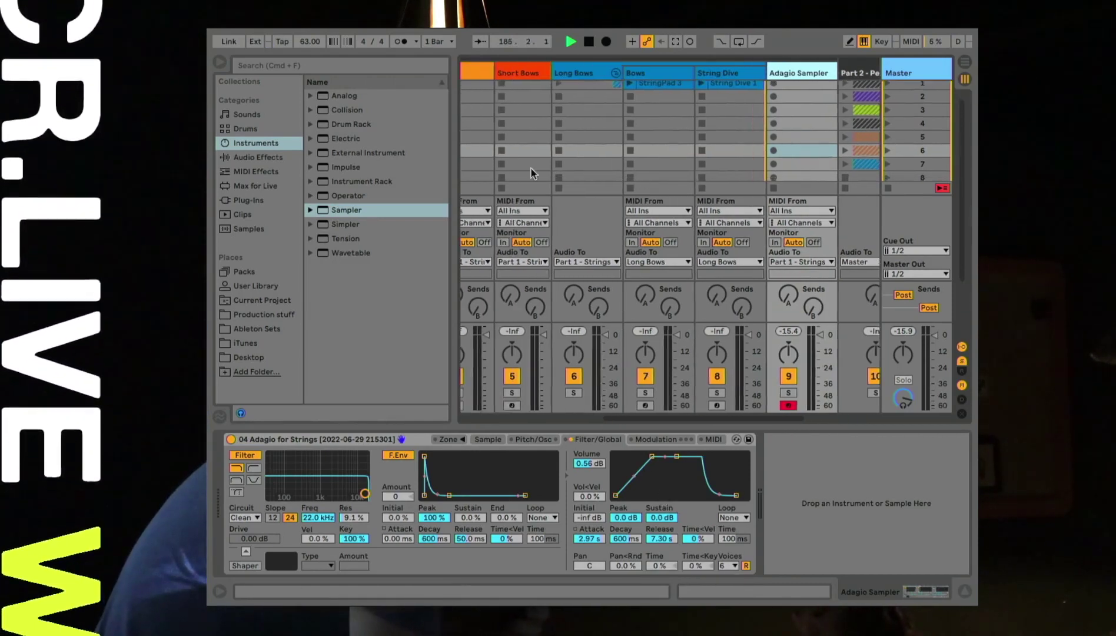
click(222, 58)
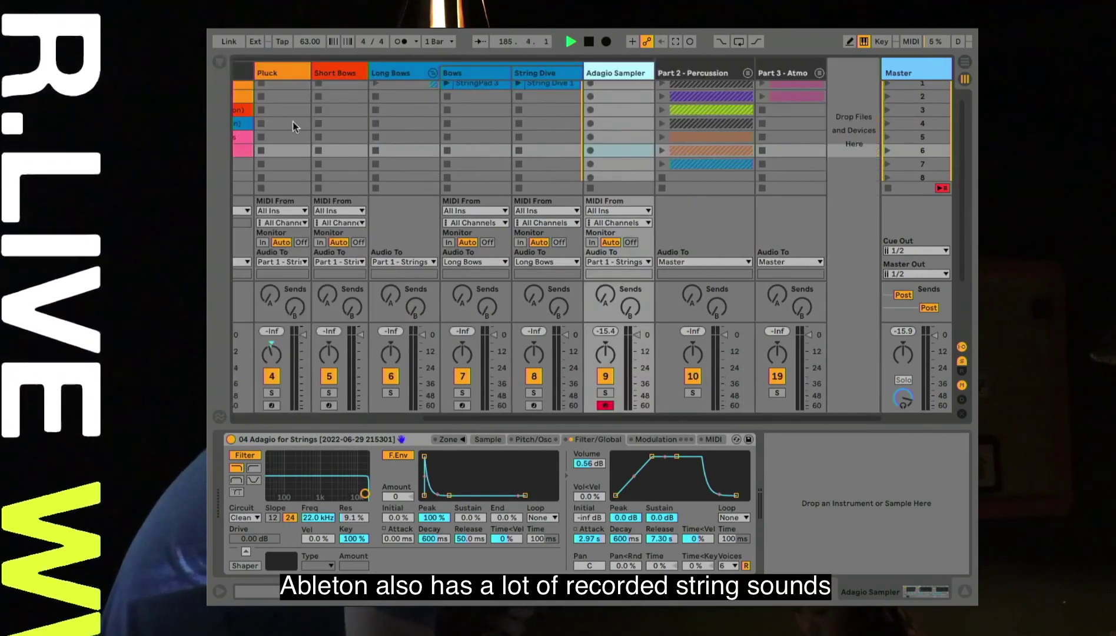
scroll(352, 183, left, 3)
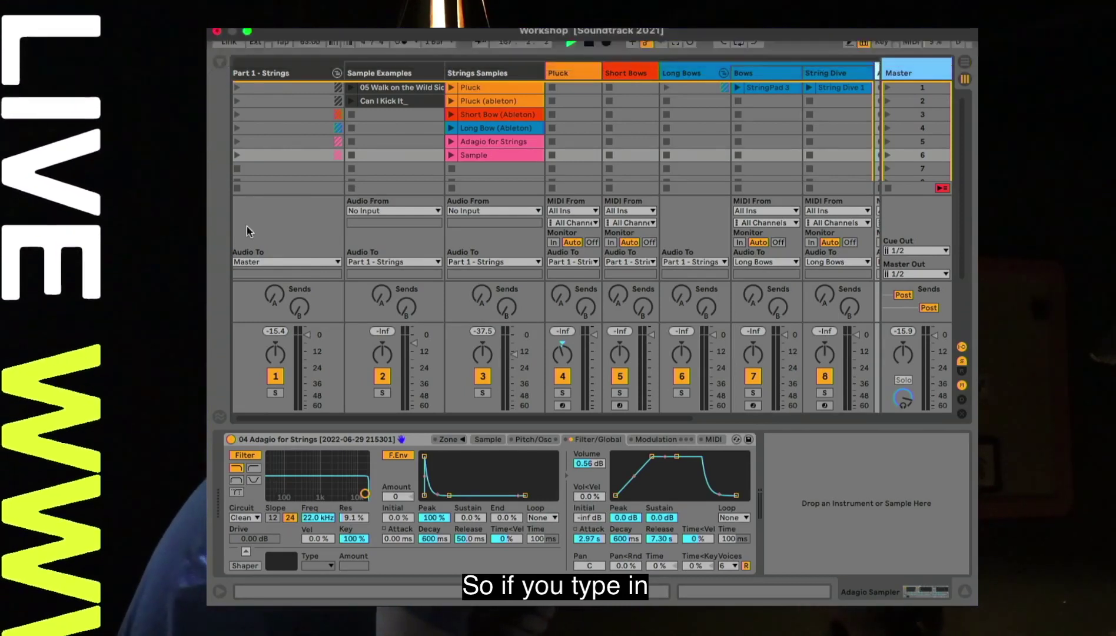
click(222, 62)
click(325, 65)
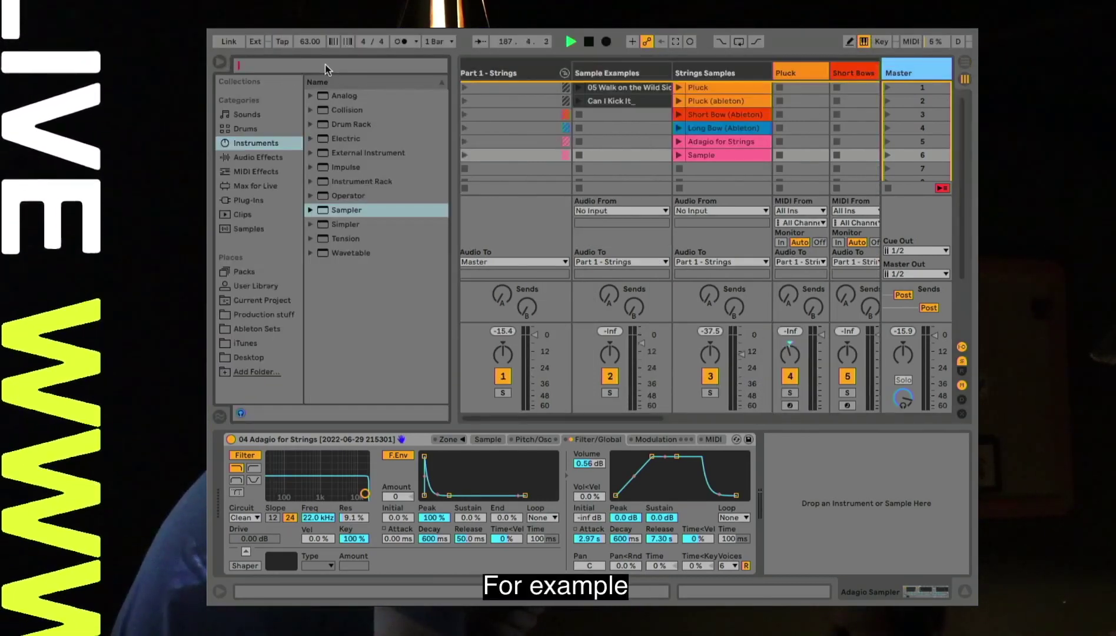
text(cello)
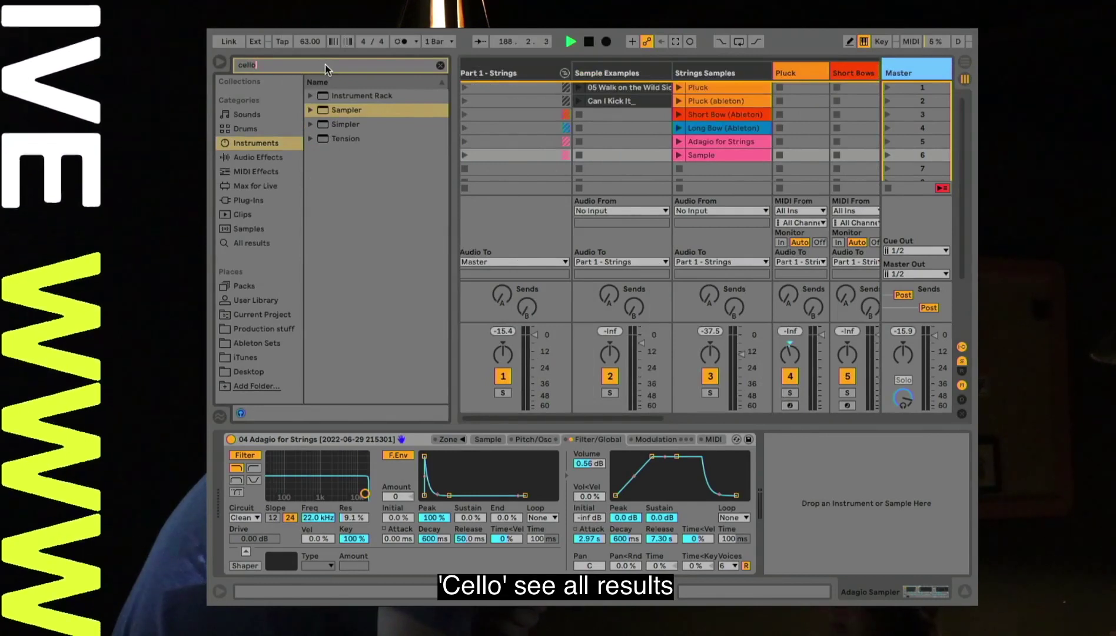
click(253, 243)
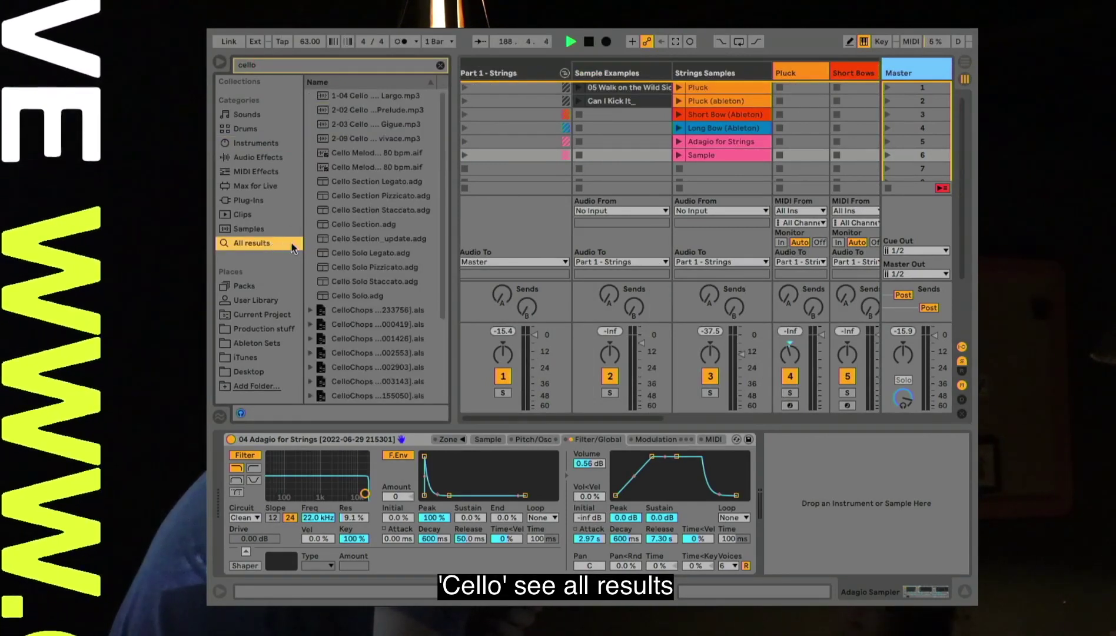
click(268, 227)
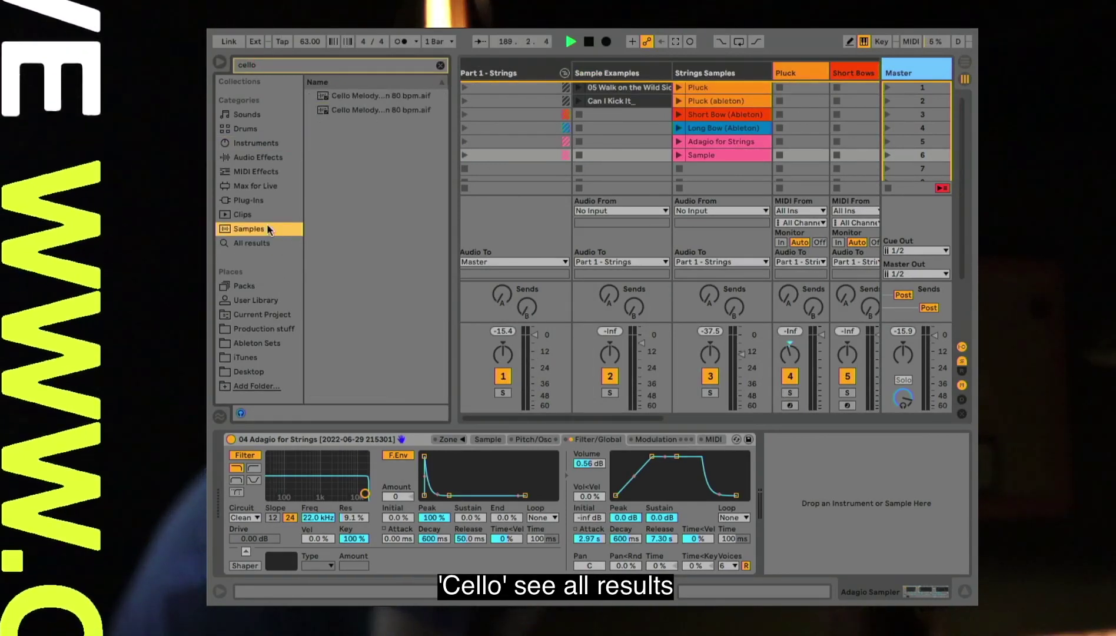
Open the Combined samples folder of the Orchestral Strings pack in the browser
click(263, 285)
click(311, 124)
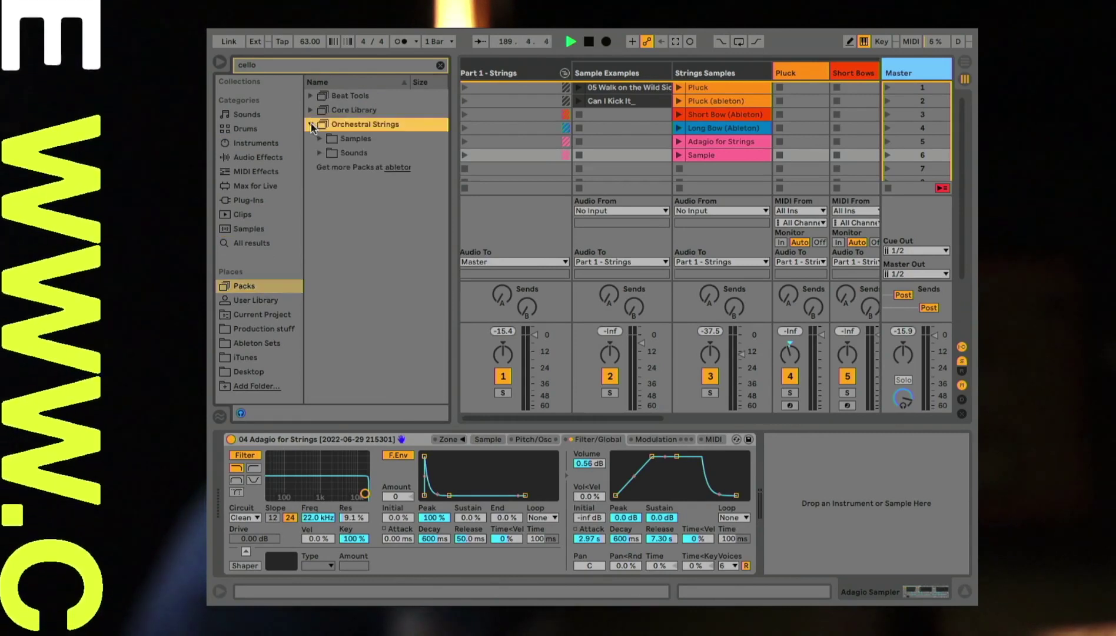
click(320, 139)
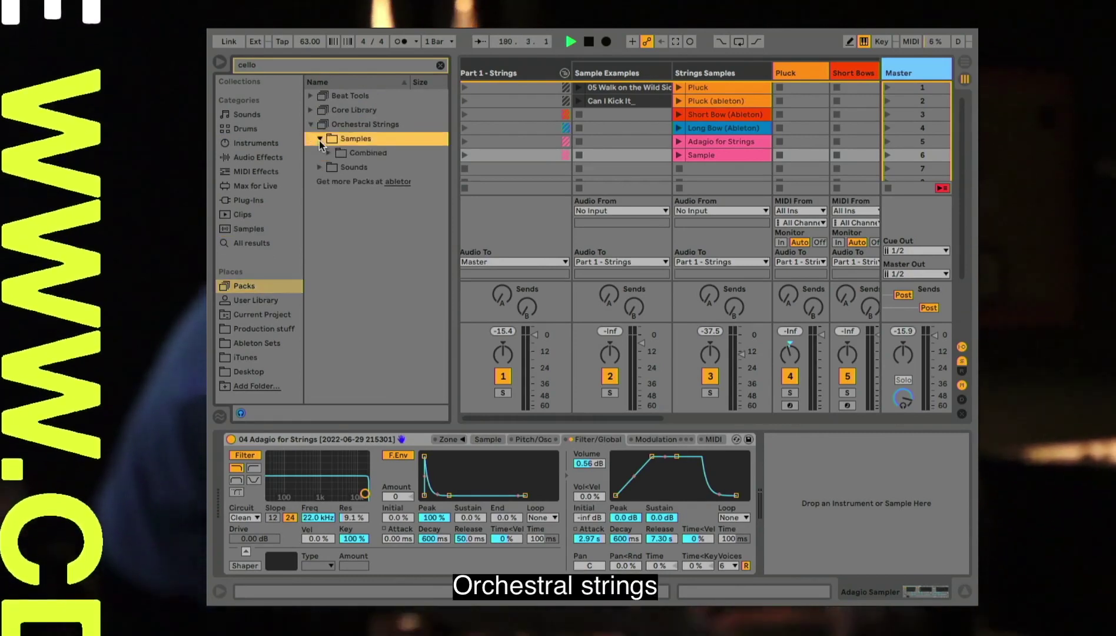
click(328, 153)
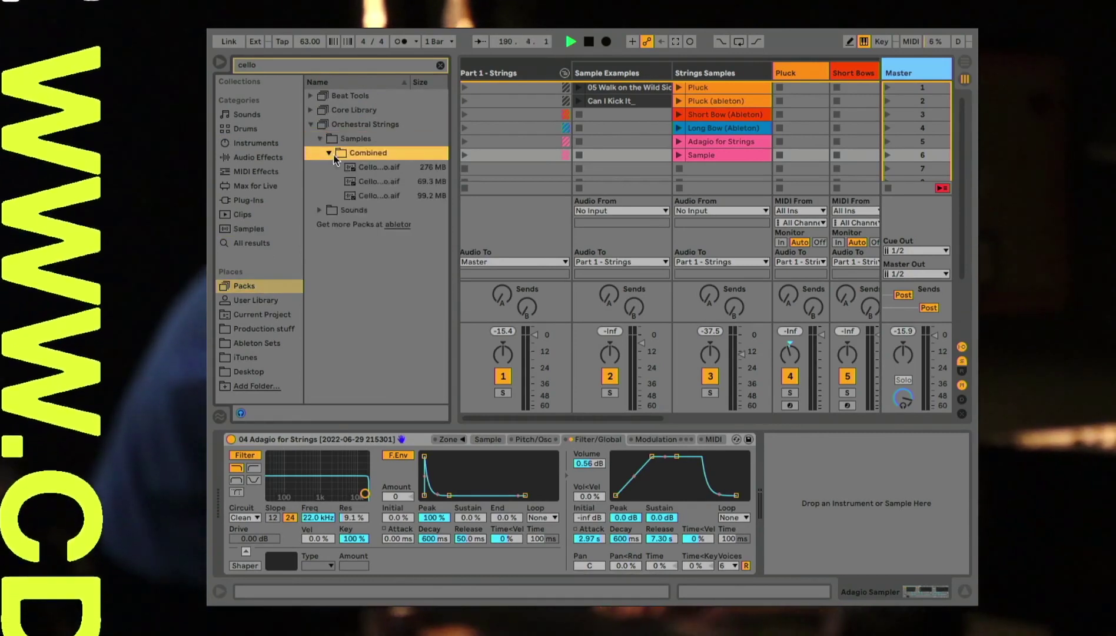
Preview the cello samples in the Combined folder and clear the browser search
click(372, 172)
click(391, 180)
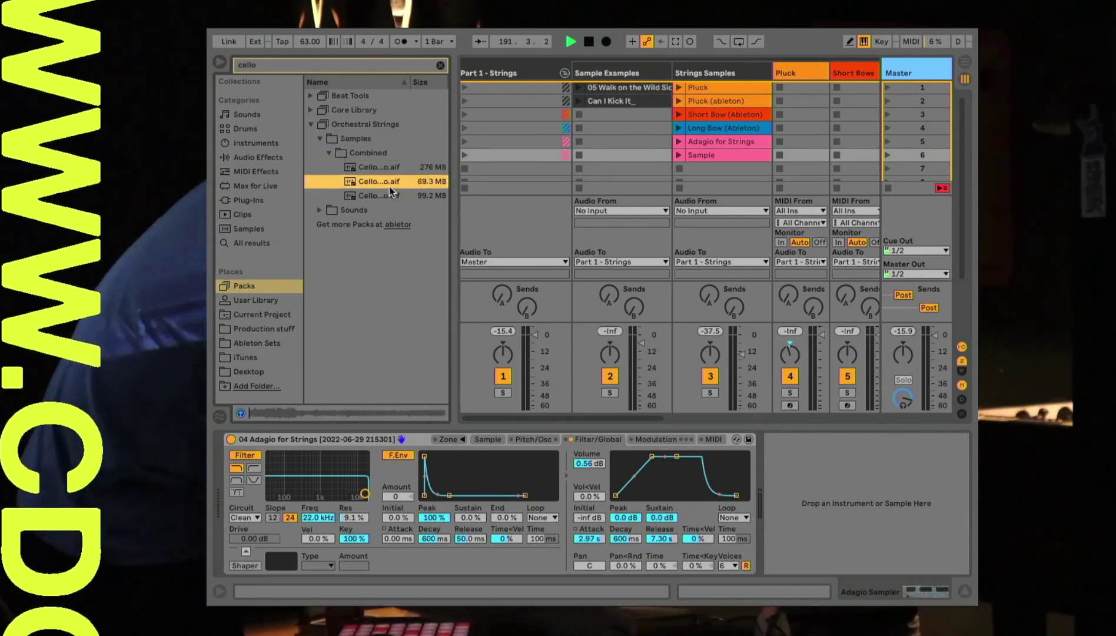
click(386, 196)
click(393, 181)
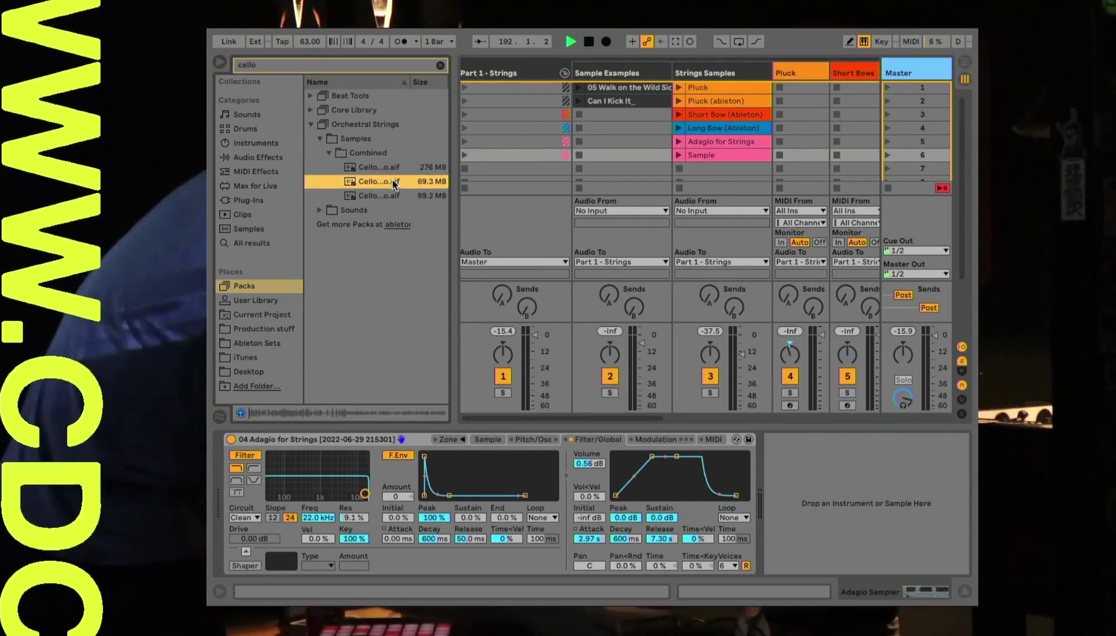
click(400, 194)
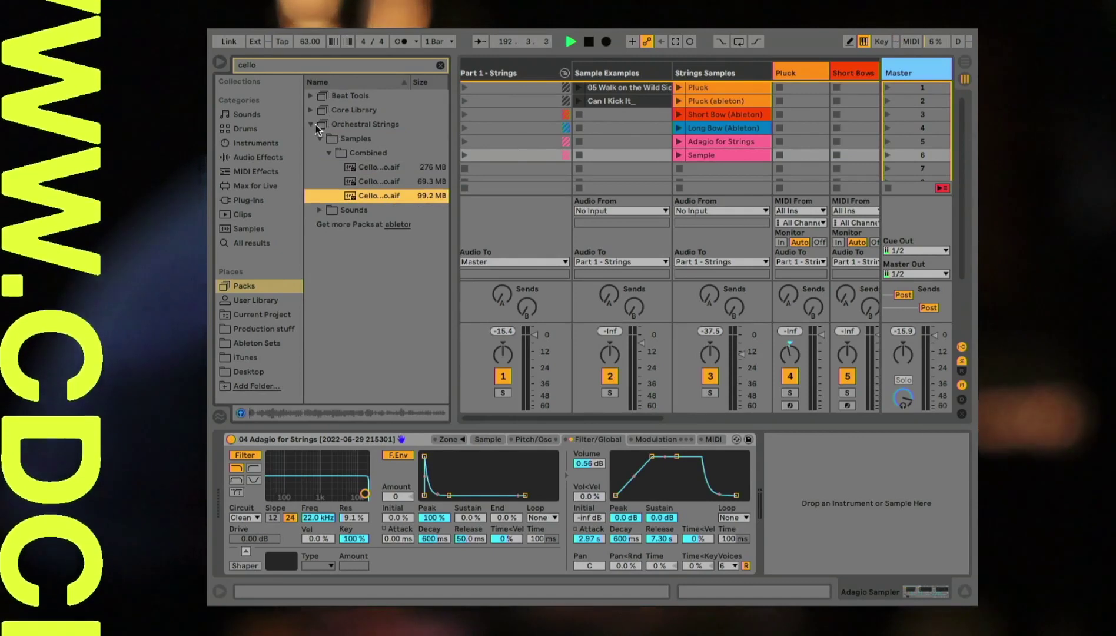
click(311, 125)
click(440, 65)
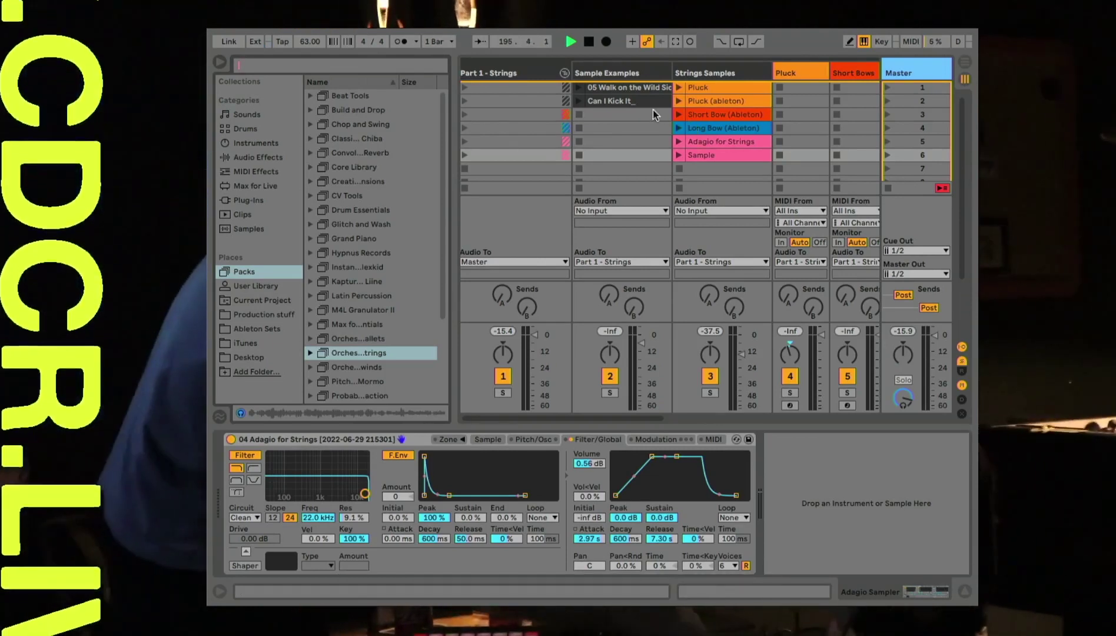
Open the Pluck clip of the Strings Samples track, launch it and stop playback
scroll(678, 211, right, 3)
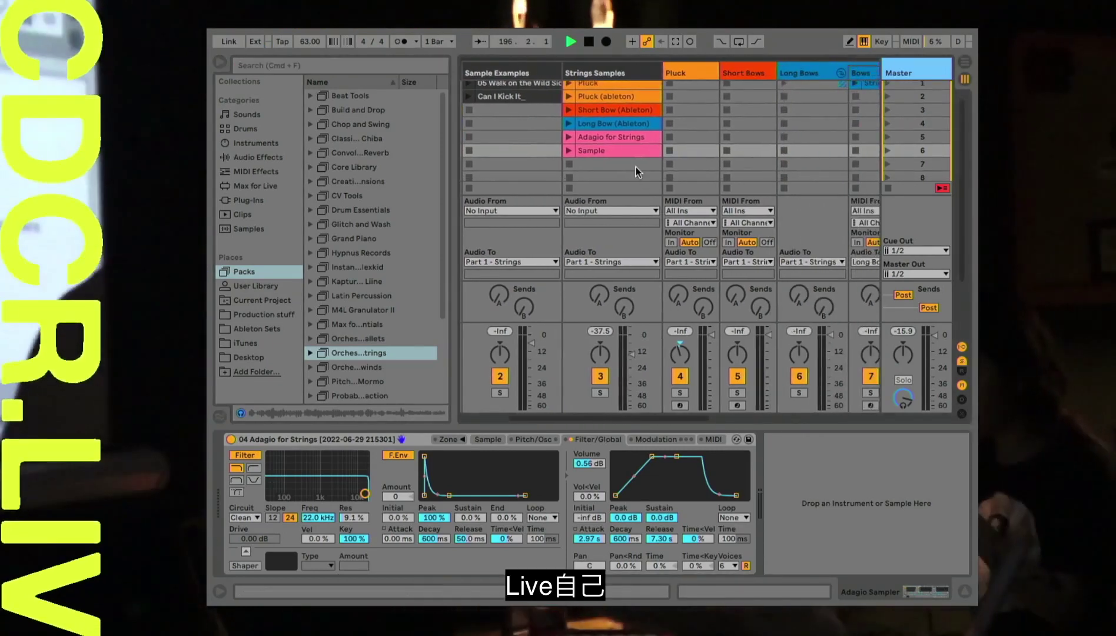
scroll(637, 172, right, 2)
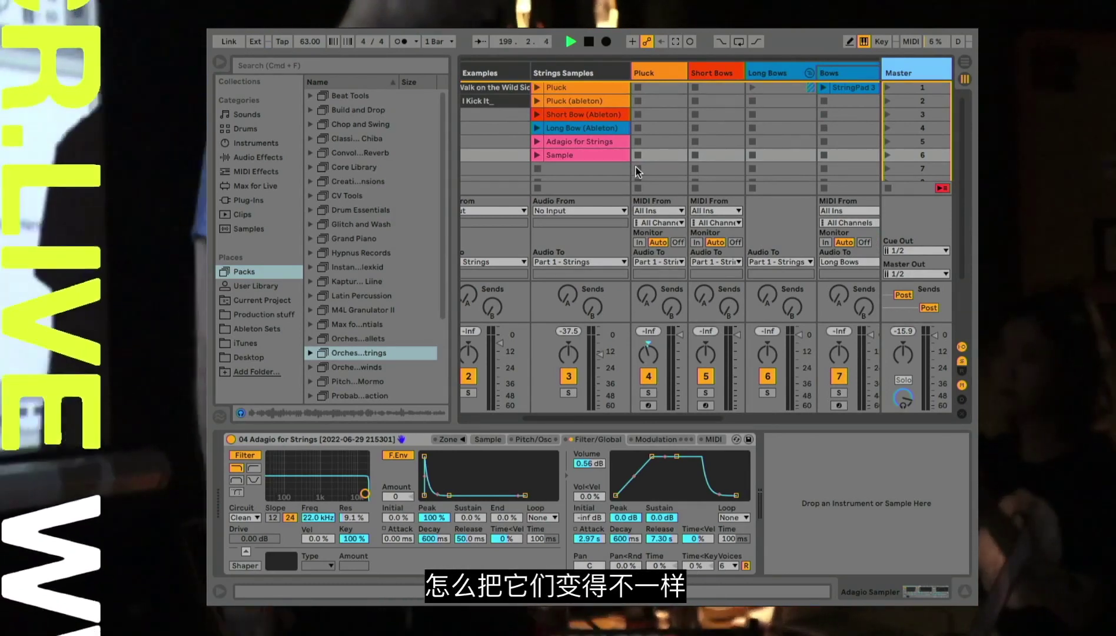
double_click(567, 83)
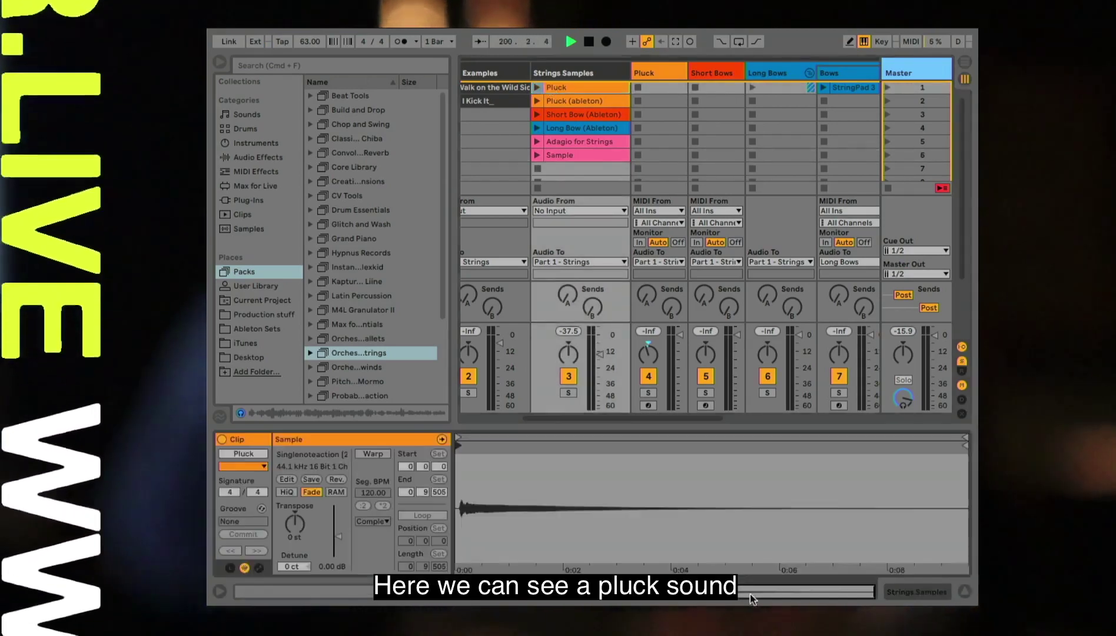
click(538, 89)
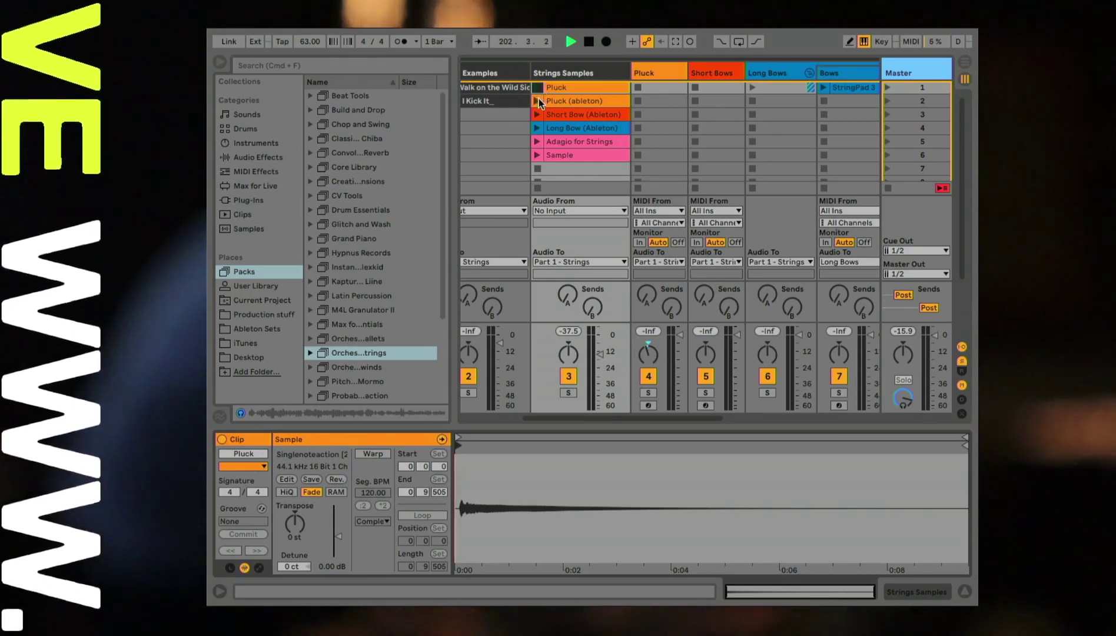
key(space)
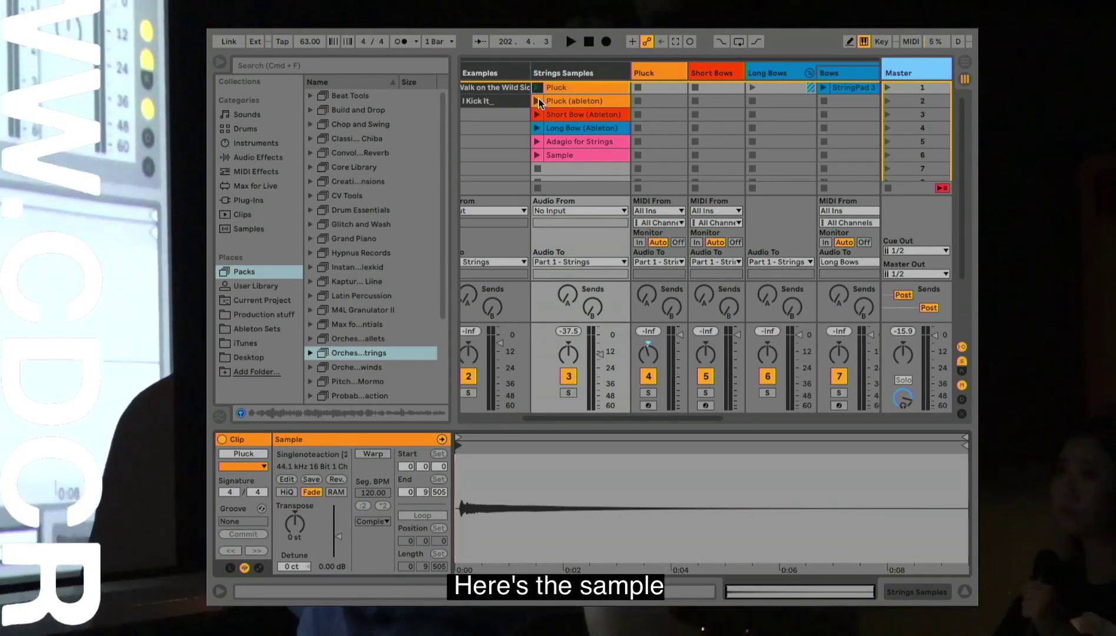
Raise the Strings Samples track volume to about -0.5 dB and play the Pluck clip
click(538, 100)
drag(600, 355, 600, 336)
key(space)
key(space)
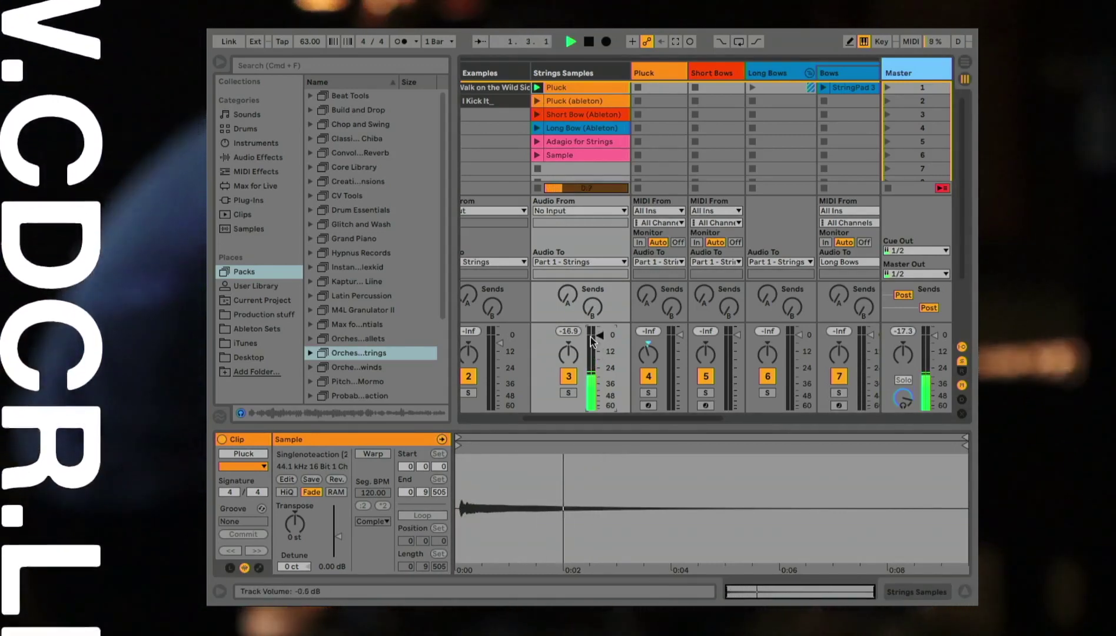
key(space)
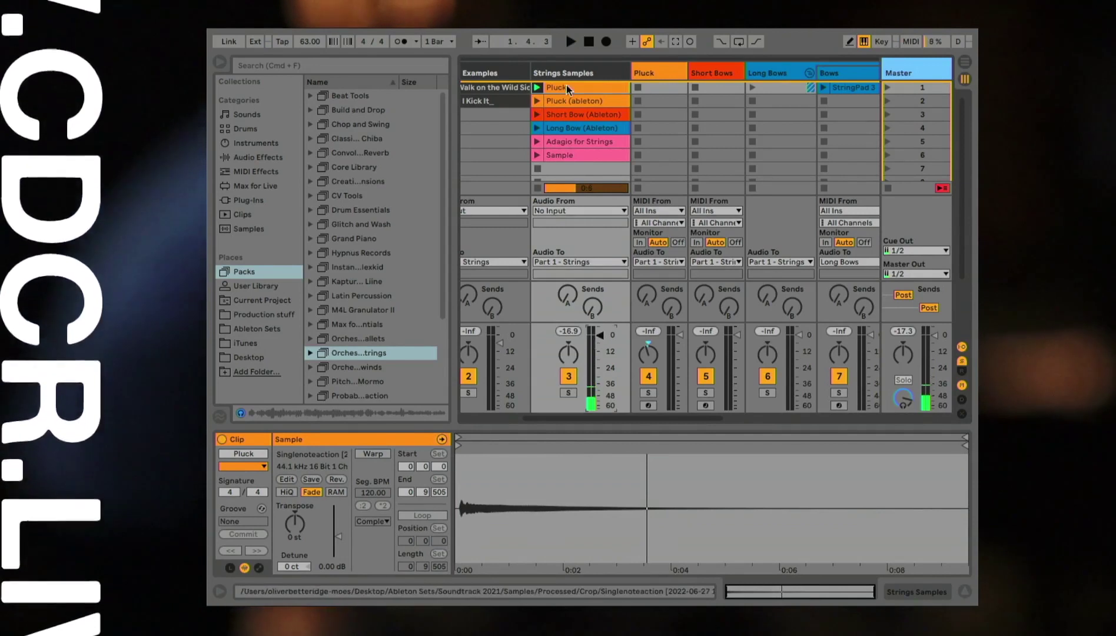
Play the Pluck (ableton) clip while viewing its waveform, and replay the Pluck clip for comparison
click(534, 101)
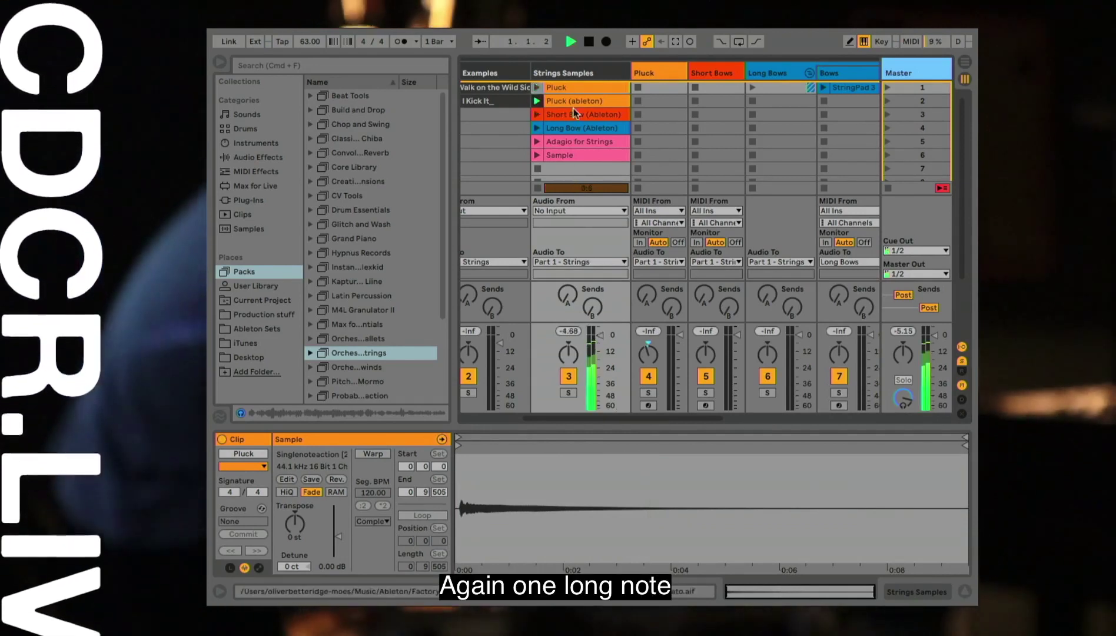
click(574, 105)
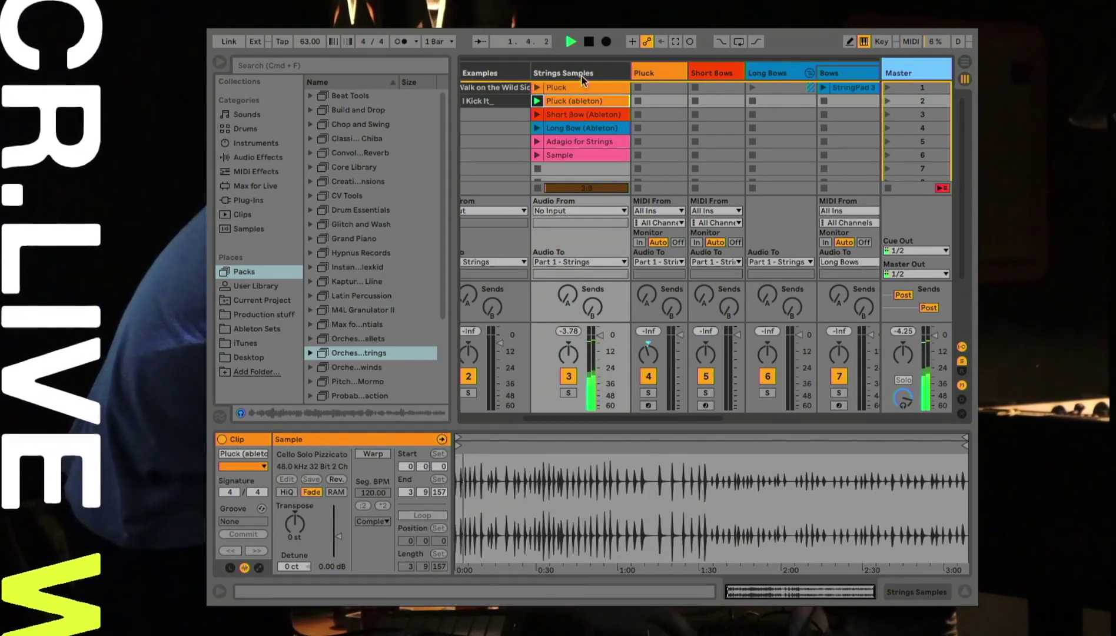
click(580, 88)
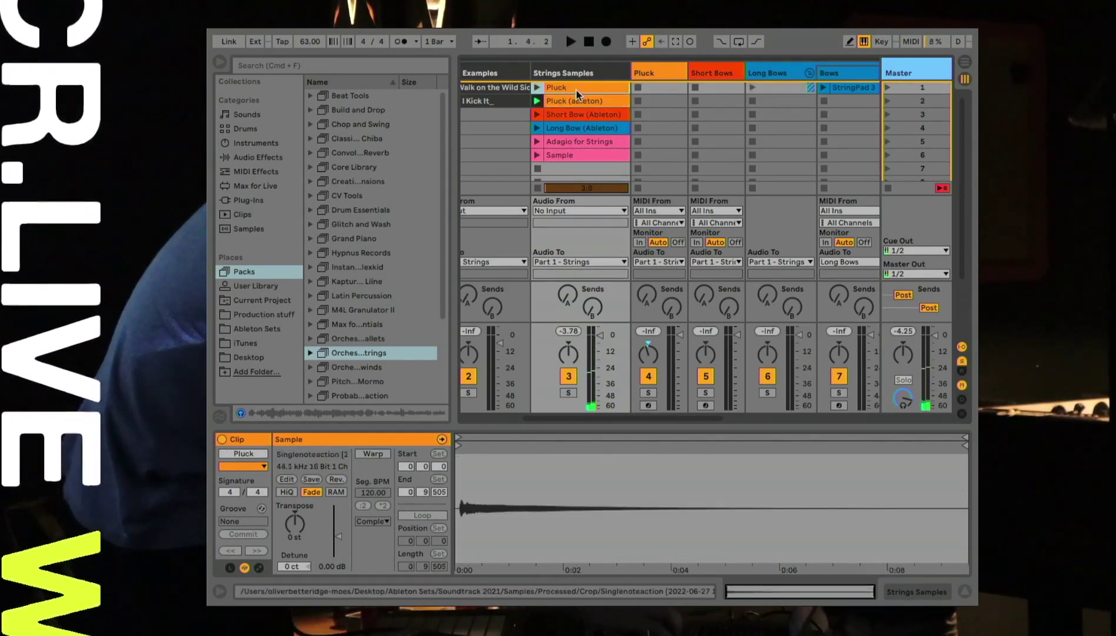
click(538, 87)
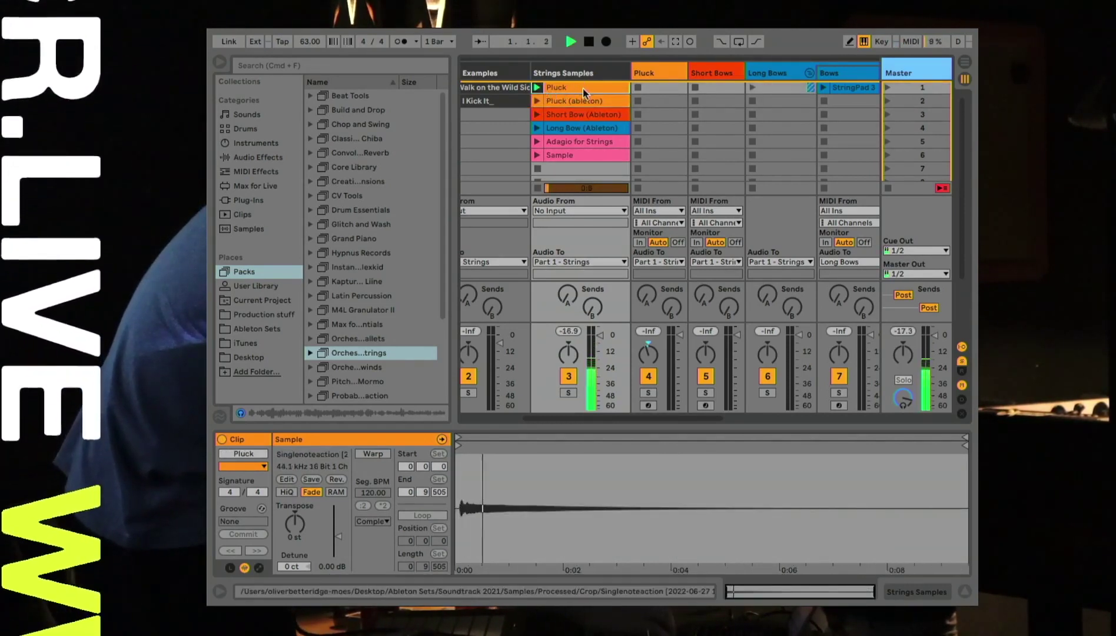
key(space)
Arm the Pluck MIDI track and show its Sampler device with the SinglePlucks sample
click(657, 73)
click(652, 404)
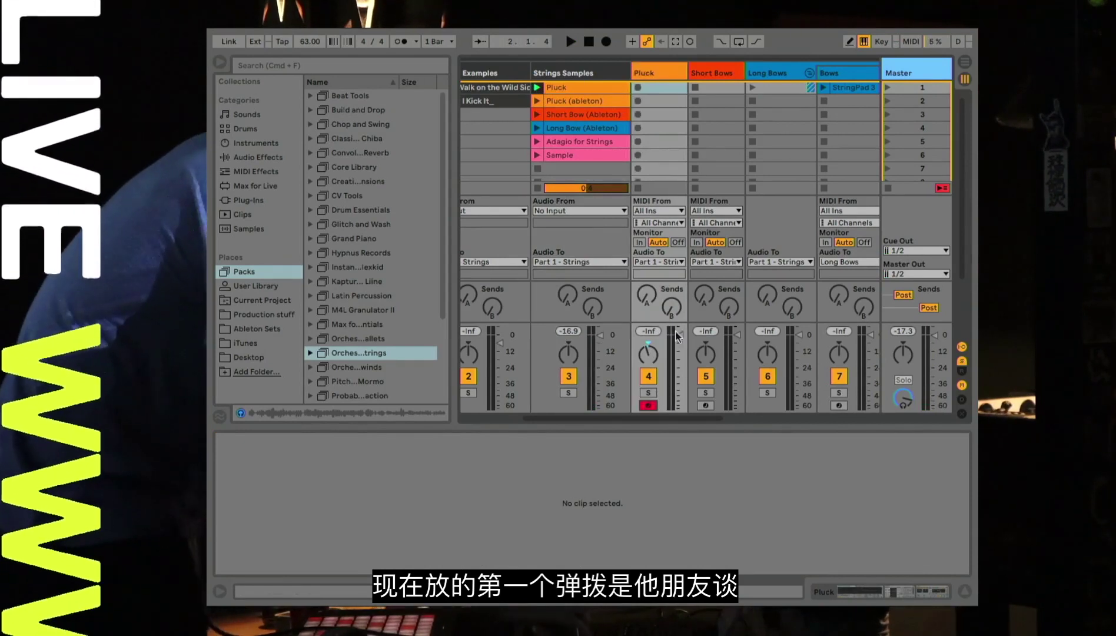
click(865, 595)
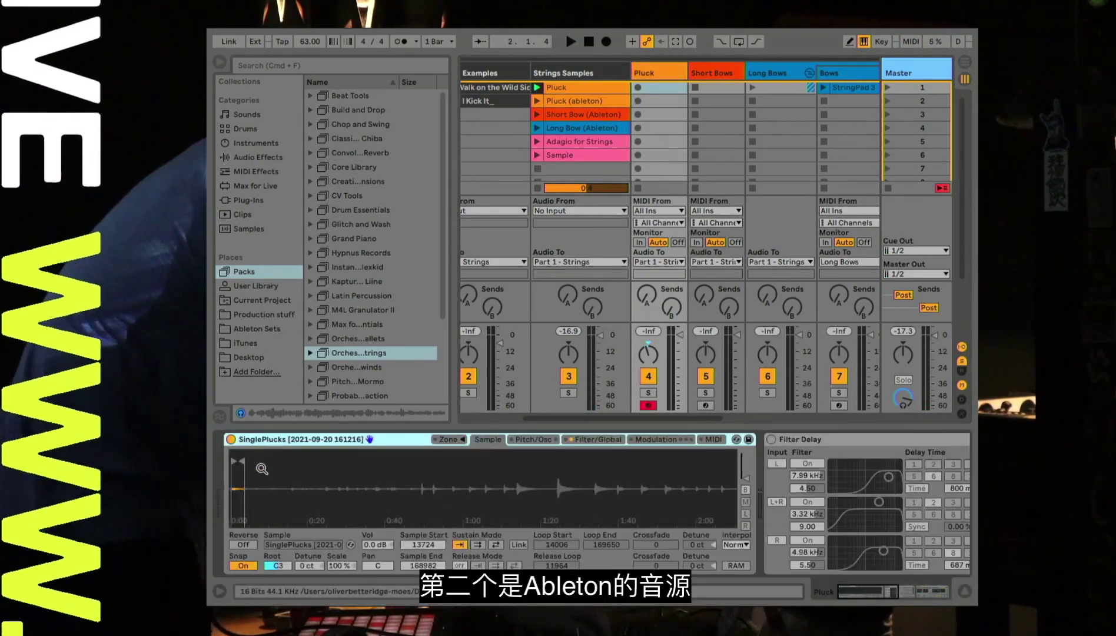
Try to load the Pluck clip from Strings Samples into the Pluck track's Sampler
click(569, 89)
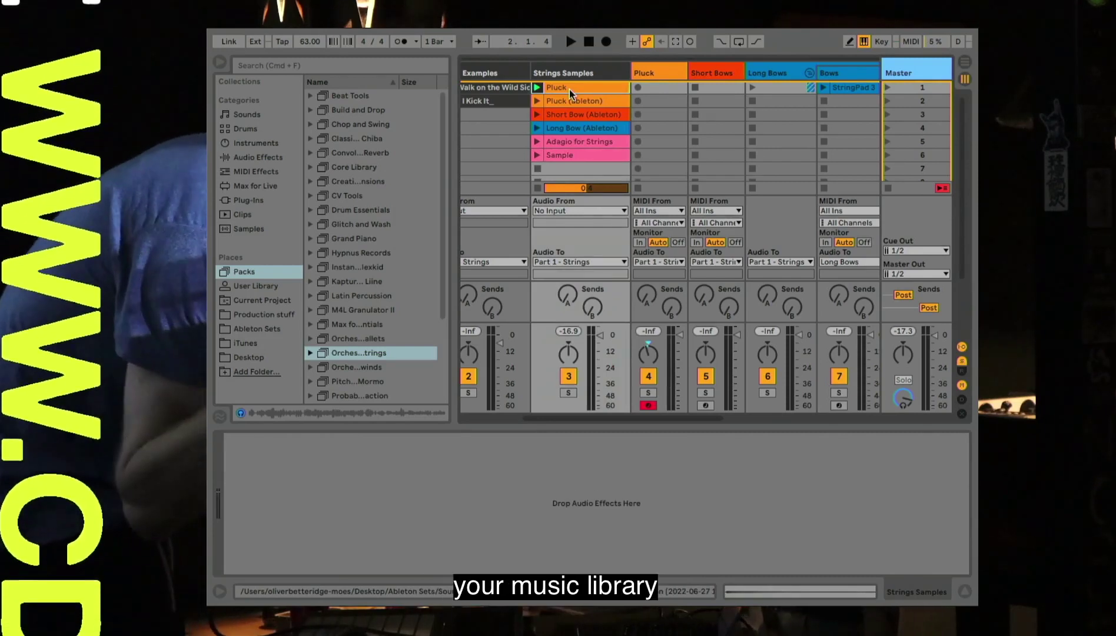
click(663, 78)
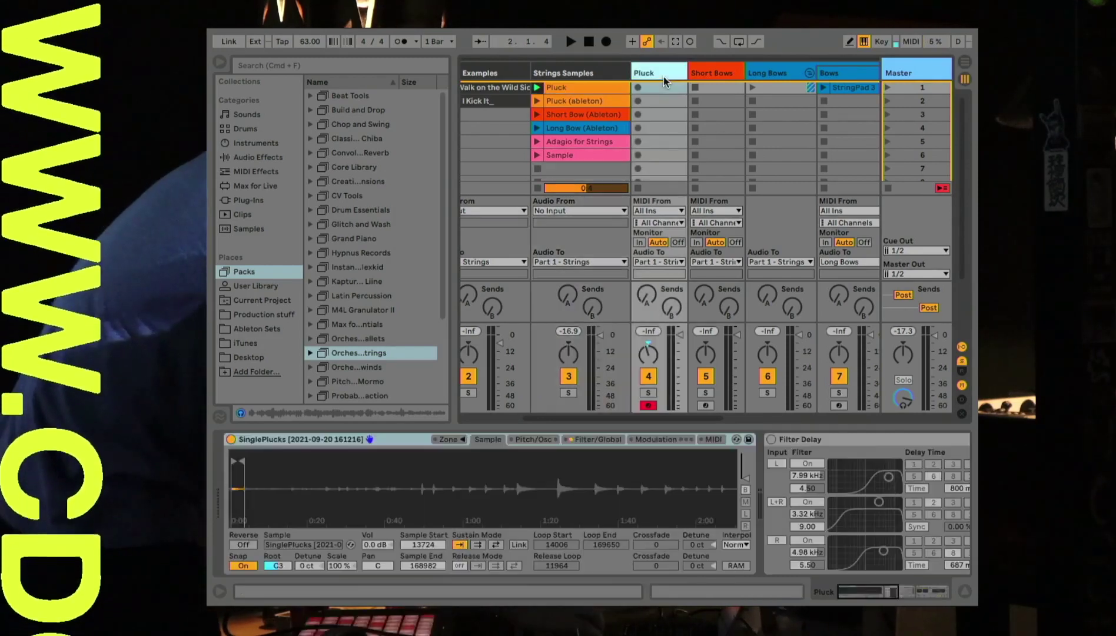
drag(417, 374, 334, 482)
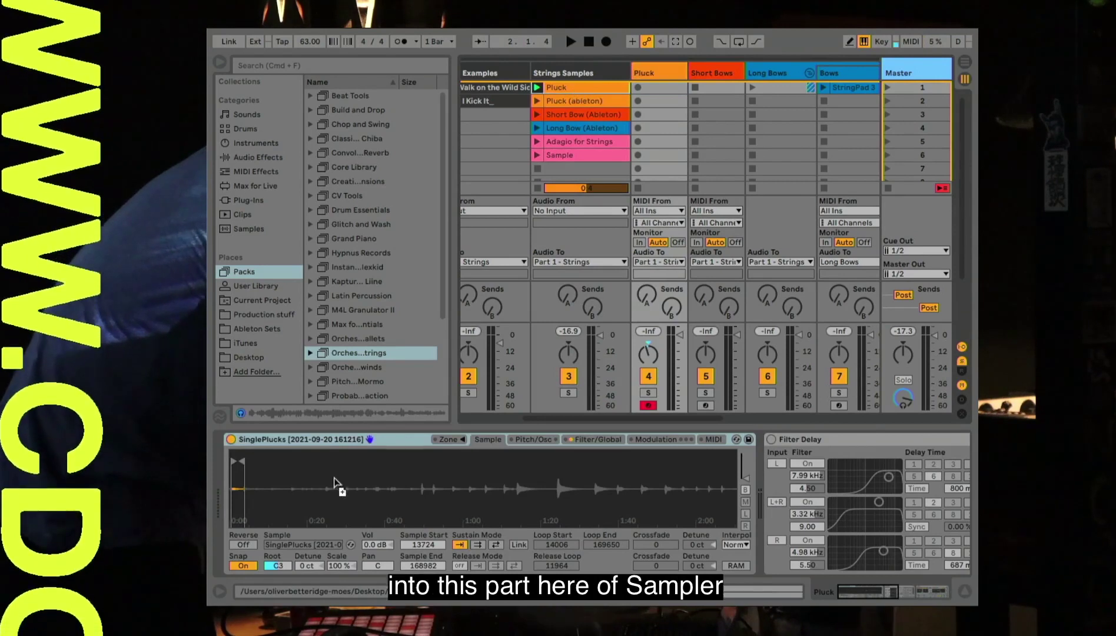
drag(539, 204, 574, 94)
click(638, 73)
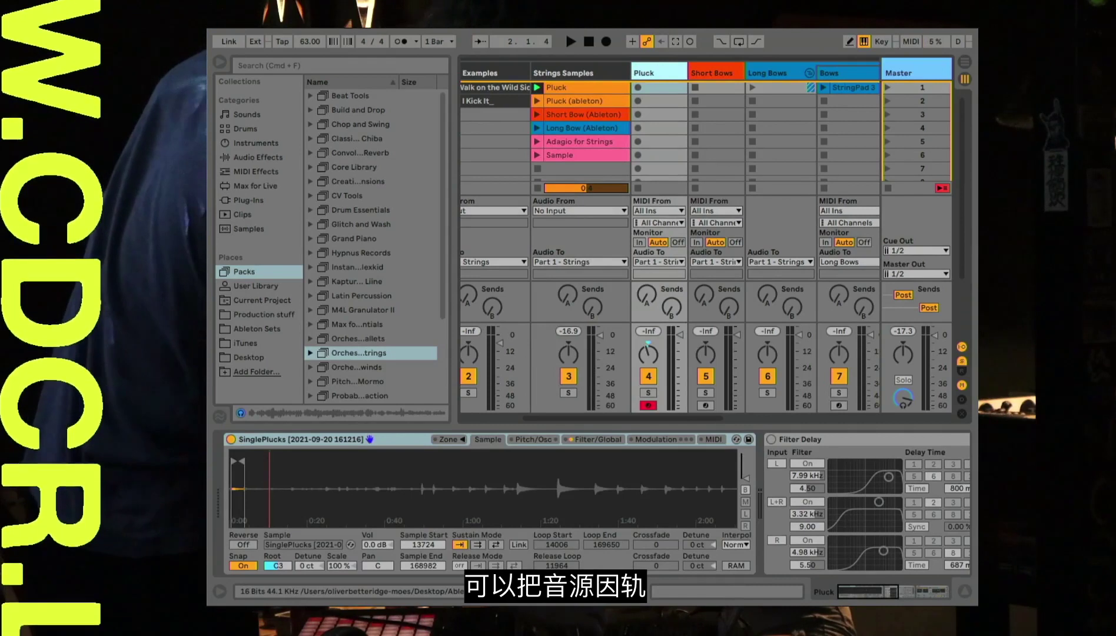
Turn off the Reverb effect in the Pluck track's device chain and select the device
mouse_move(240, 476)
mouse_down()
mouse_move(250, 476)
mouse_move(241, 513)
mouse_move(242, 478)
mouse_up()
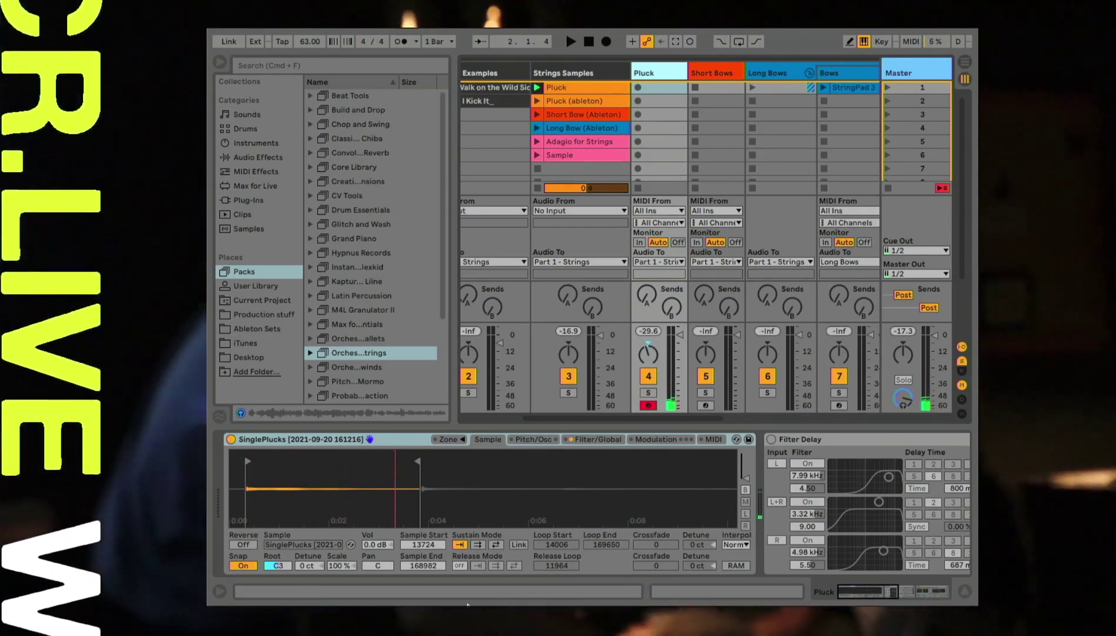
click(821, 559)
scroll(821, 559, right, 9)
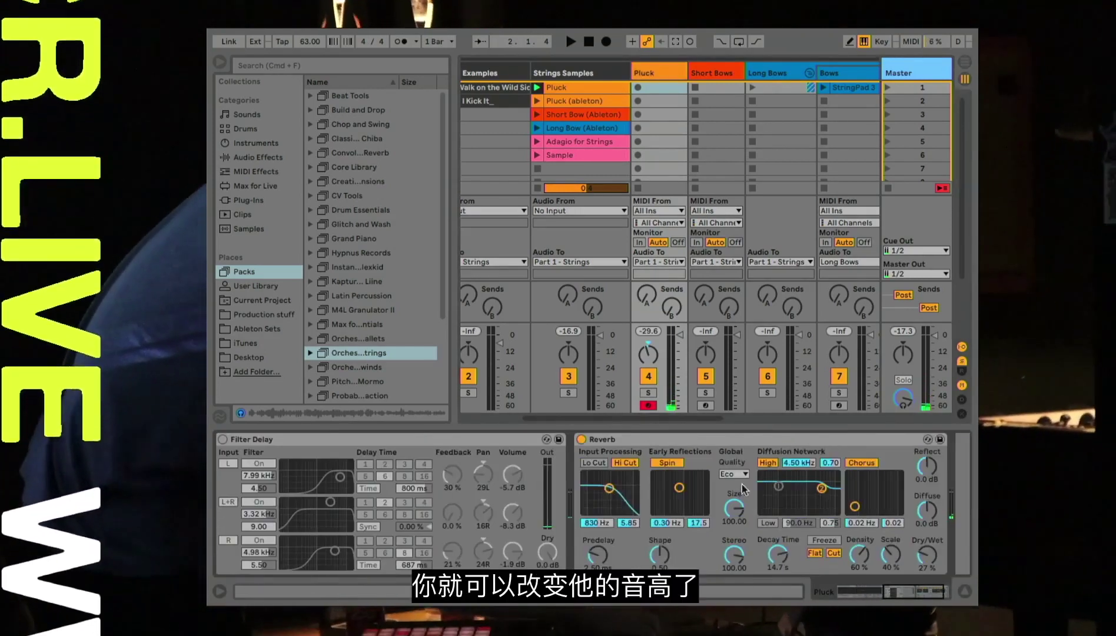
click(581, 439)
scroll(537, 483, left, 10)
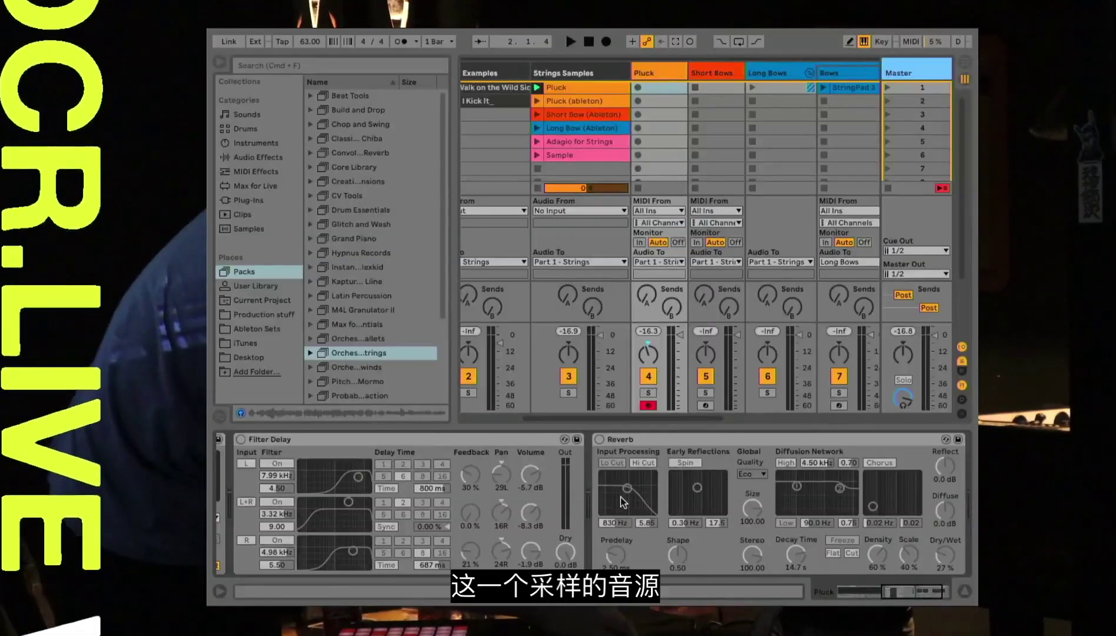
click(628, 439)
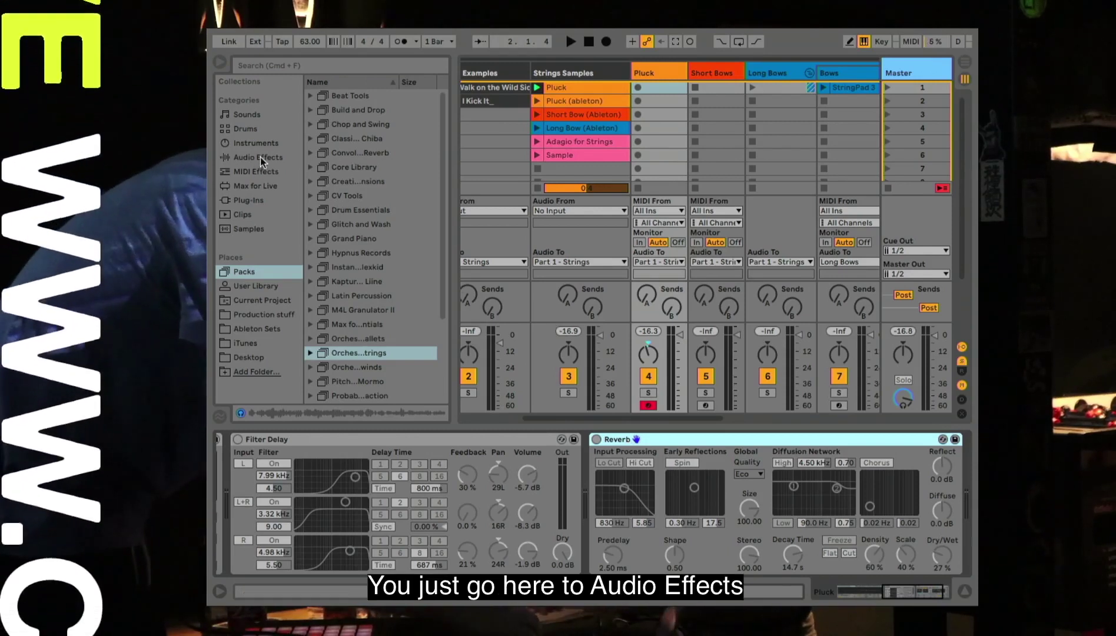
Replace the Pluck track's existing Reverb with a default Reverb from the Audio Effects category
click(259, 157)
scroll(347, 267, down, 5)
click(337, 310)
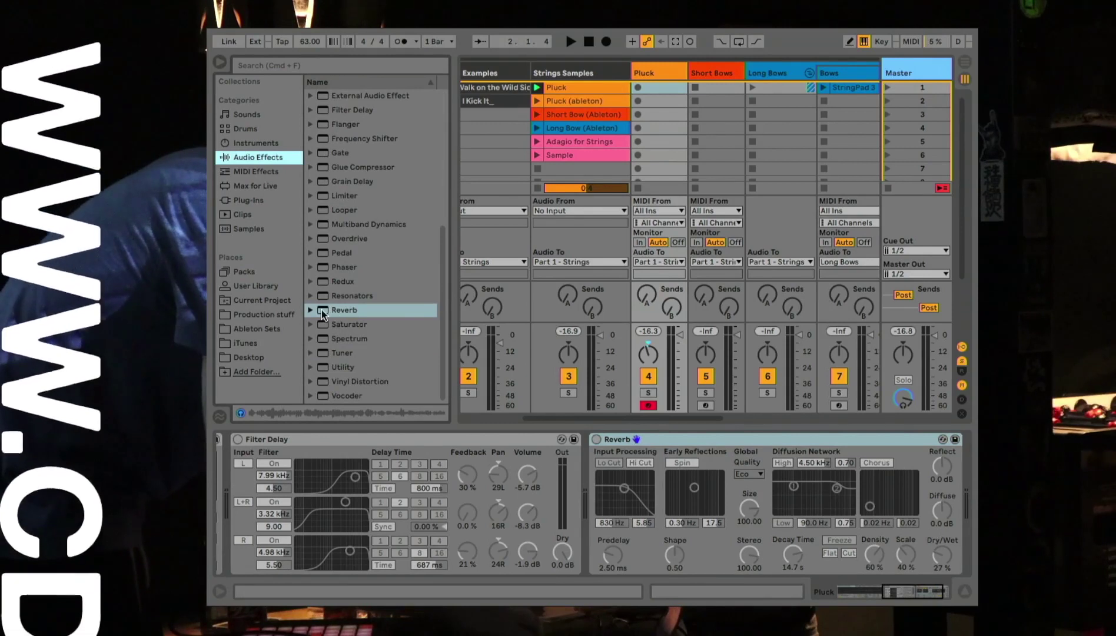
drag(403, 317, 558, 348)
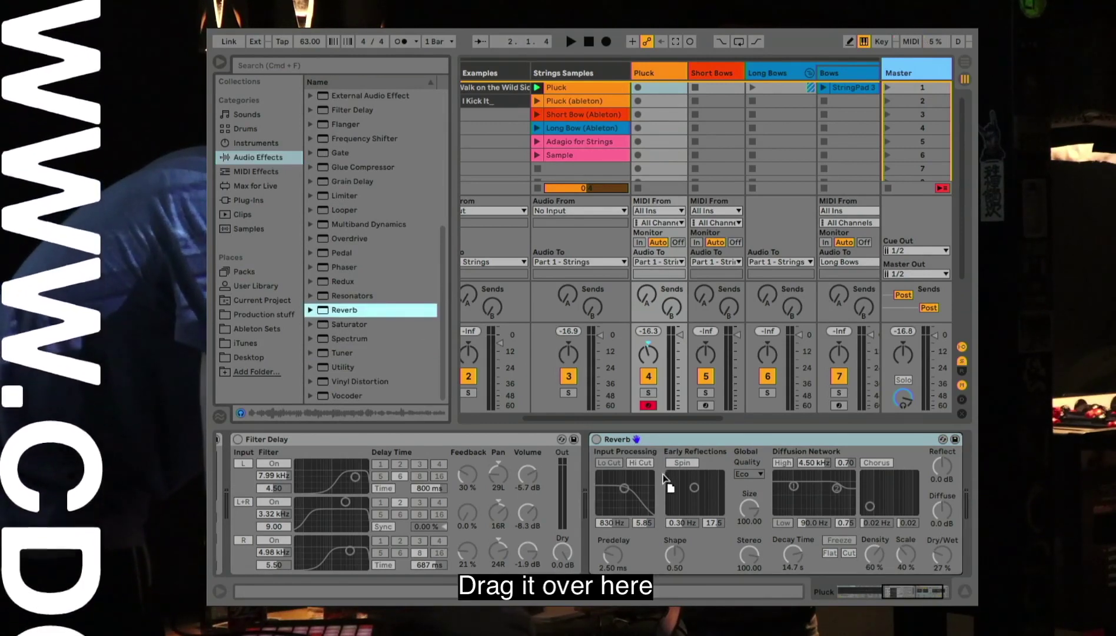
drag(664, 477, 663, 477)
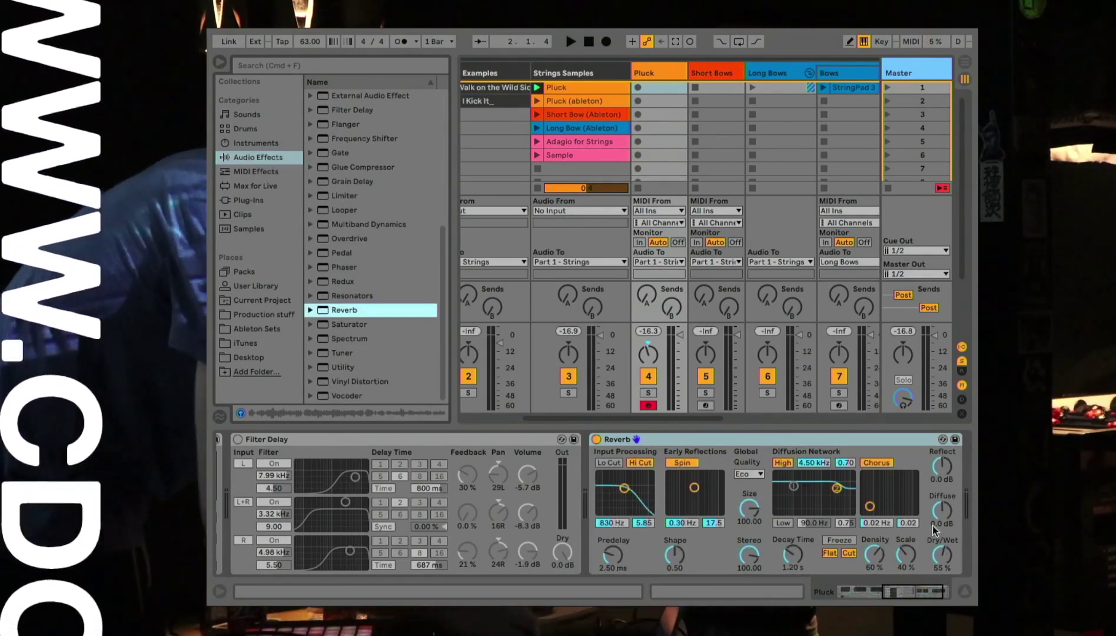
Lower the new Reverb's Dry/Wet to 14% and turn the effect off
drag(942, 554, 942, 580)
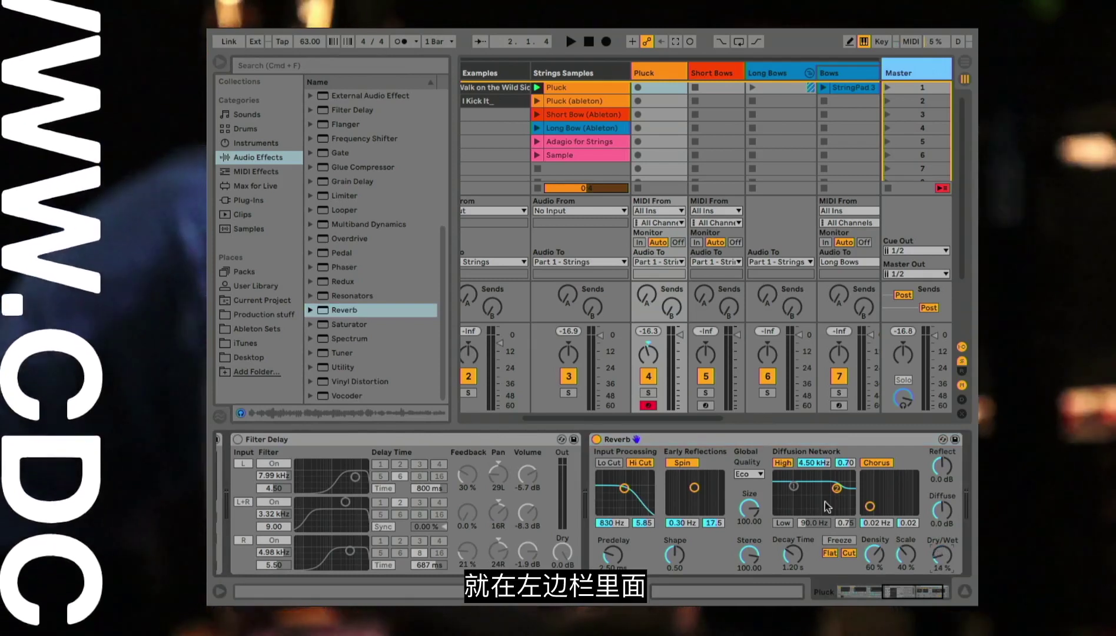
click(596, 439)
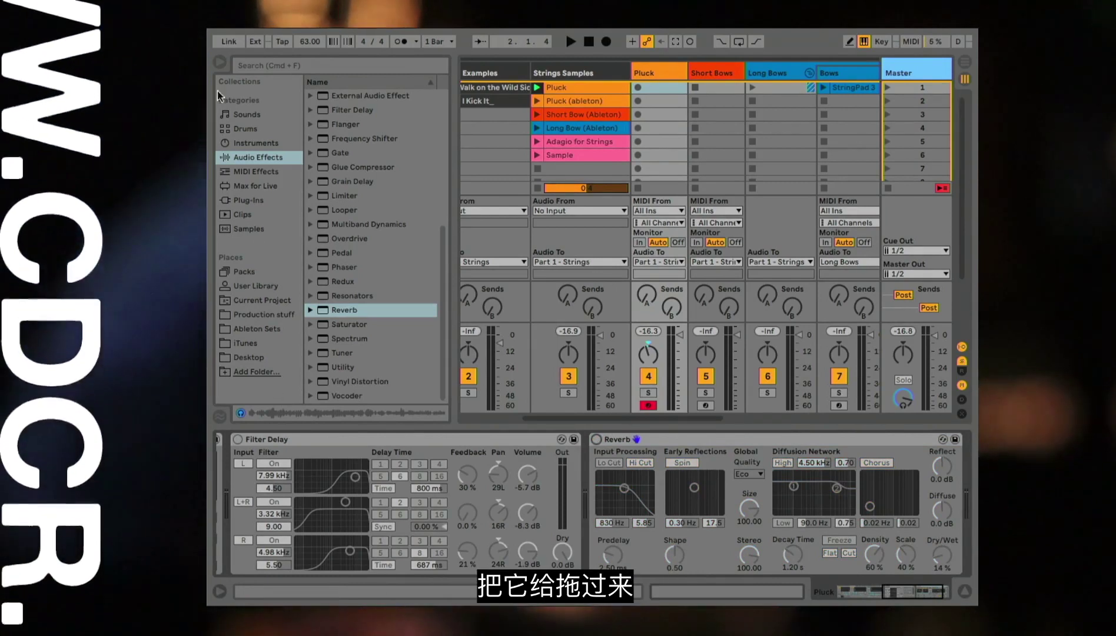
Look over the first entries of the audio effects list and show the available instruments
scroll(378, 151, up, 5)
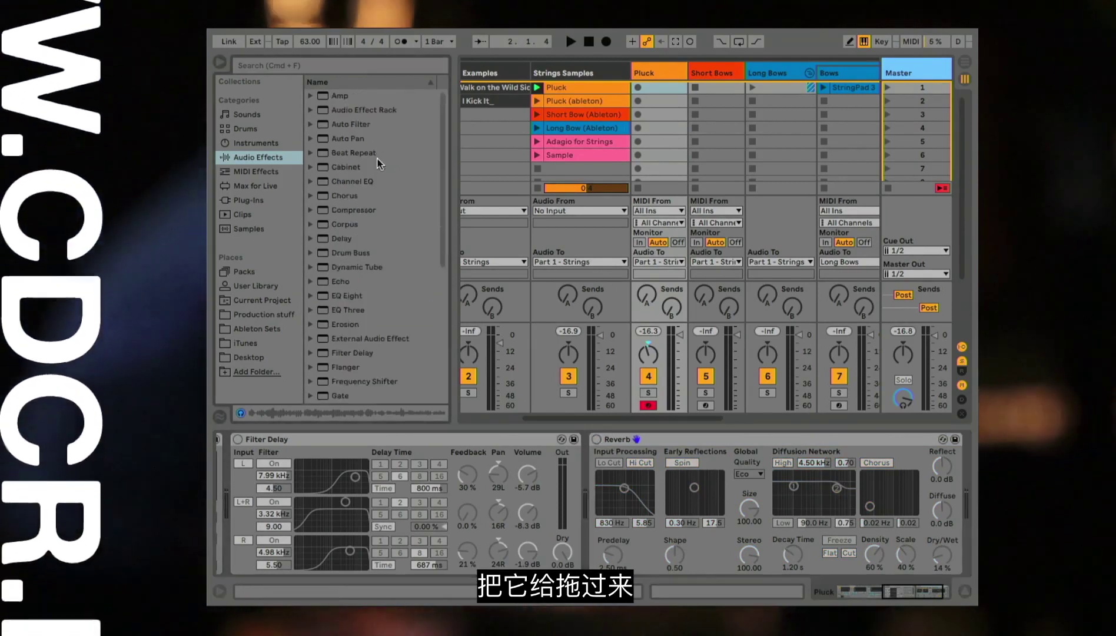
click(252, 143)
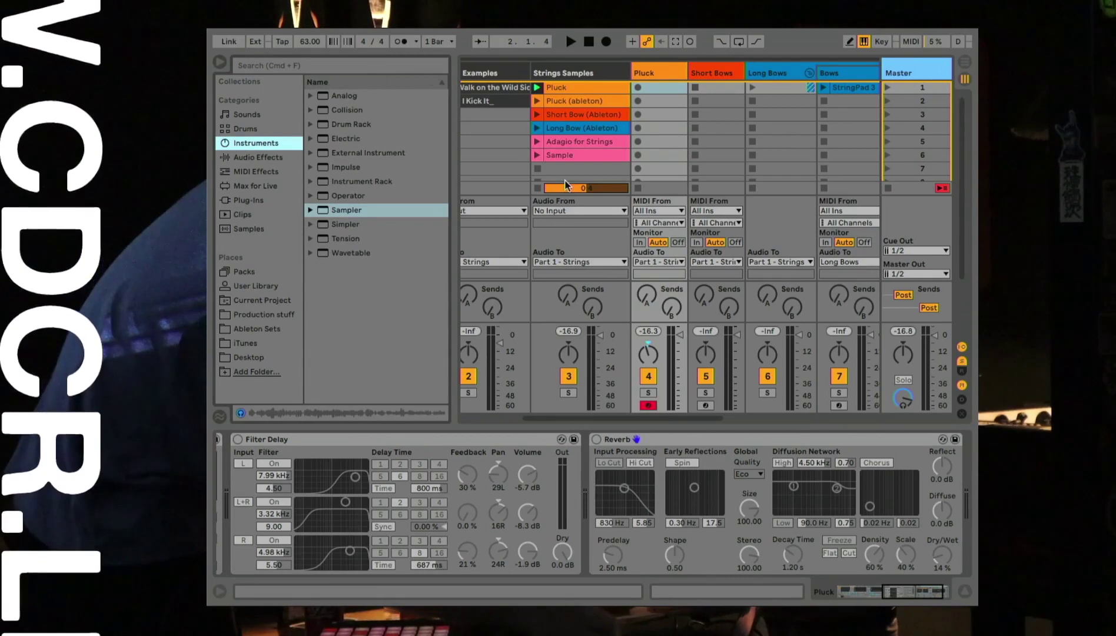
Turn the Pluck track's Reverb back on, with Dry/Wet at 41% and Decay Time raised to about 5.70 s
click(597, 440)
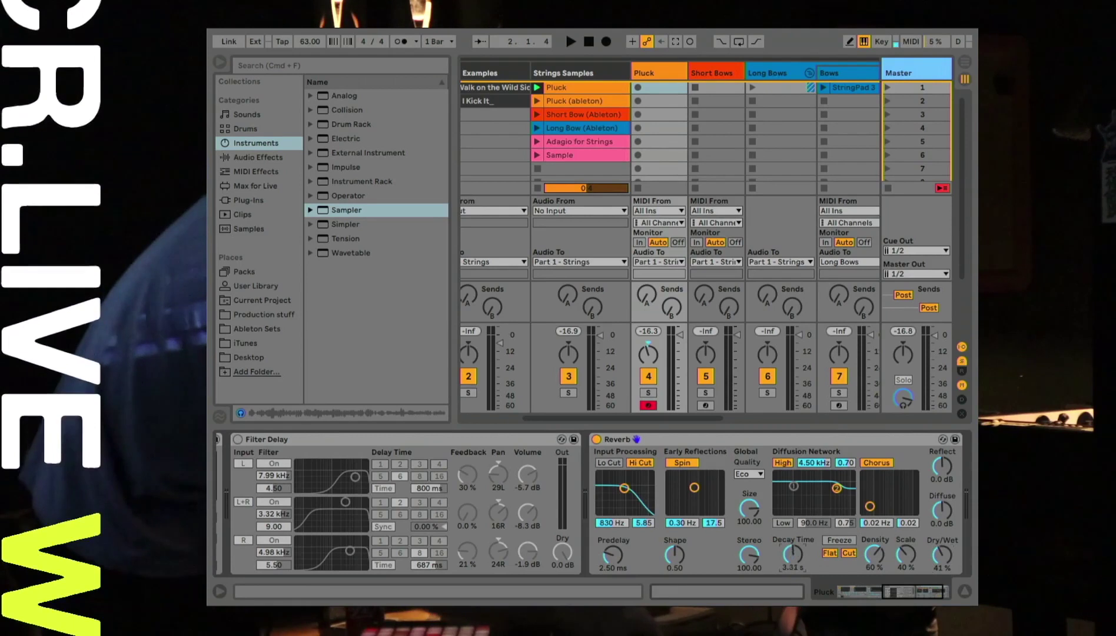
drag(793, 554, 795, 554)
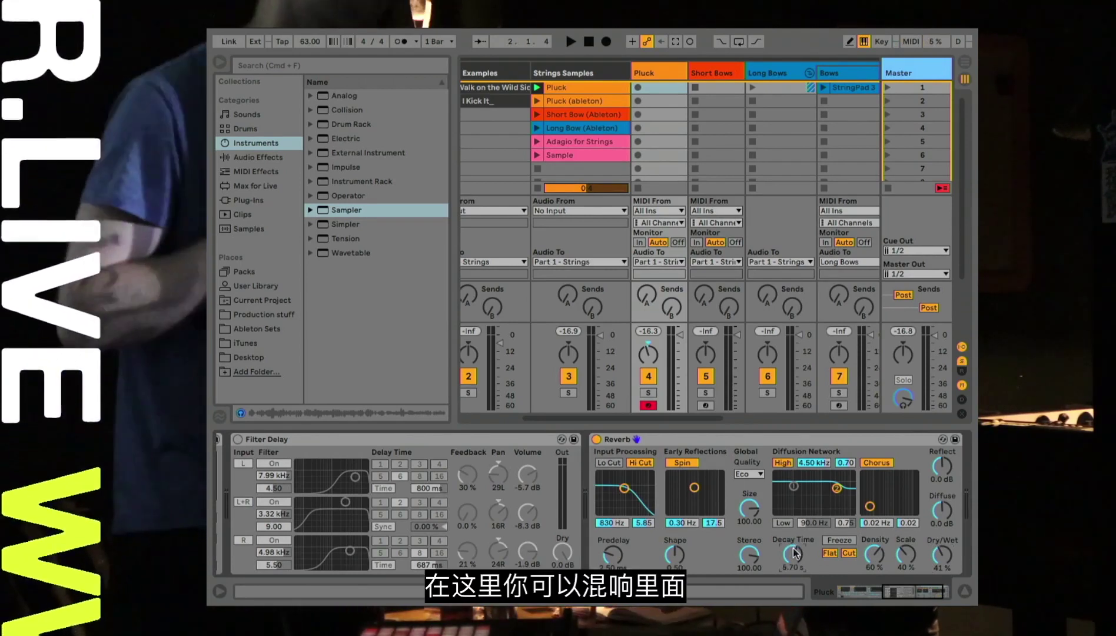